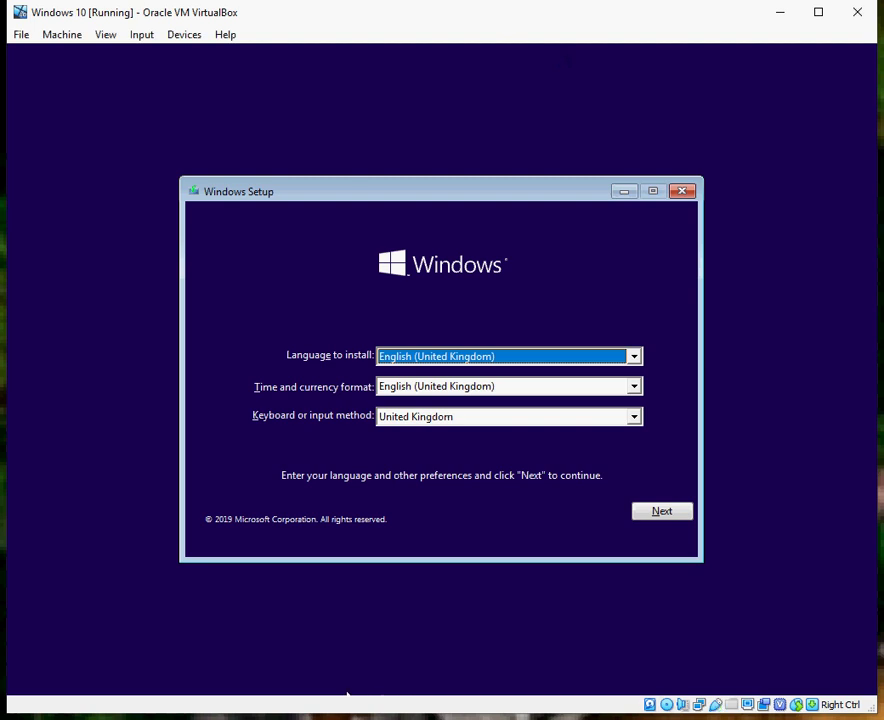
# - Switch to the browser and examine the article's black-screen and blue-screen examples and the listed causes of Windows 10 boot error 0xc00000e
pyautogui.hotkey('alt', 'Tab')
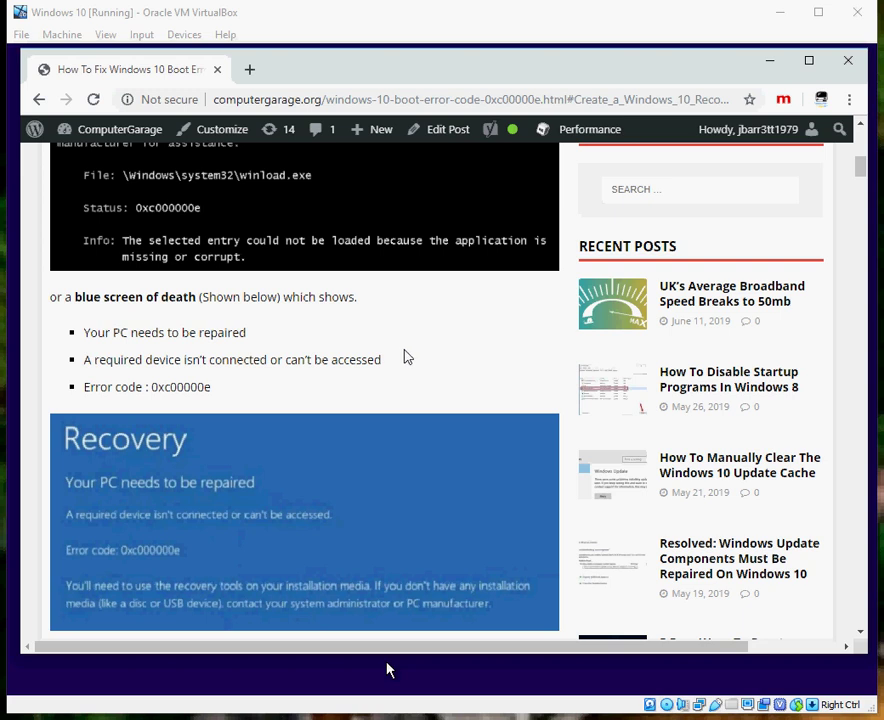
pyautogui.scroll(3, 407, 357)
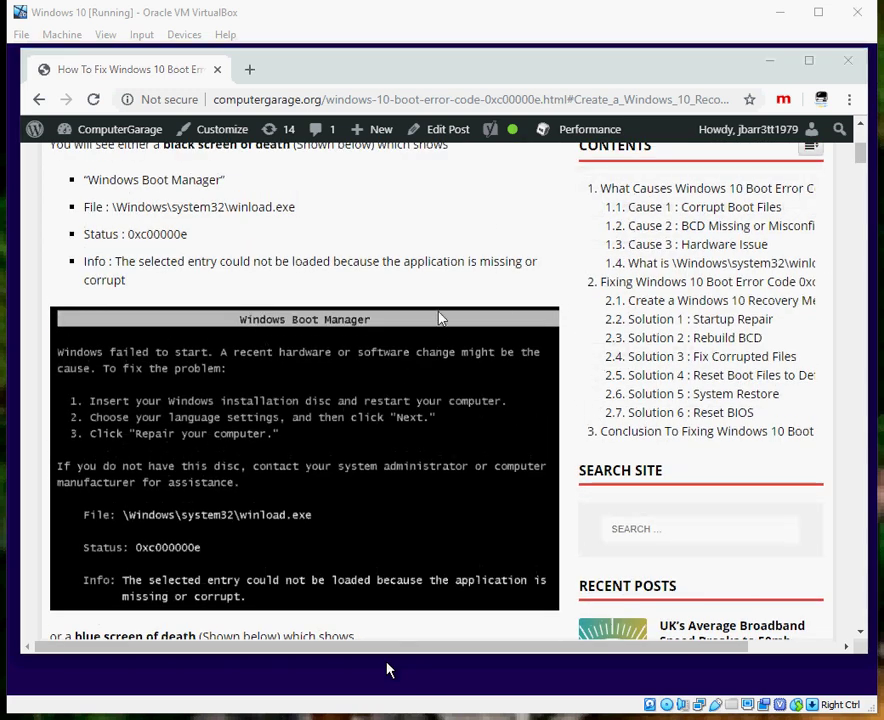
pyautogui.scroll(-3, 442, 318)
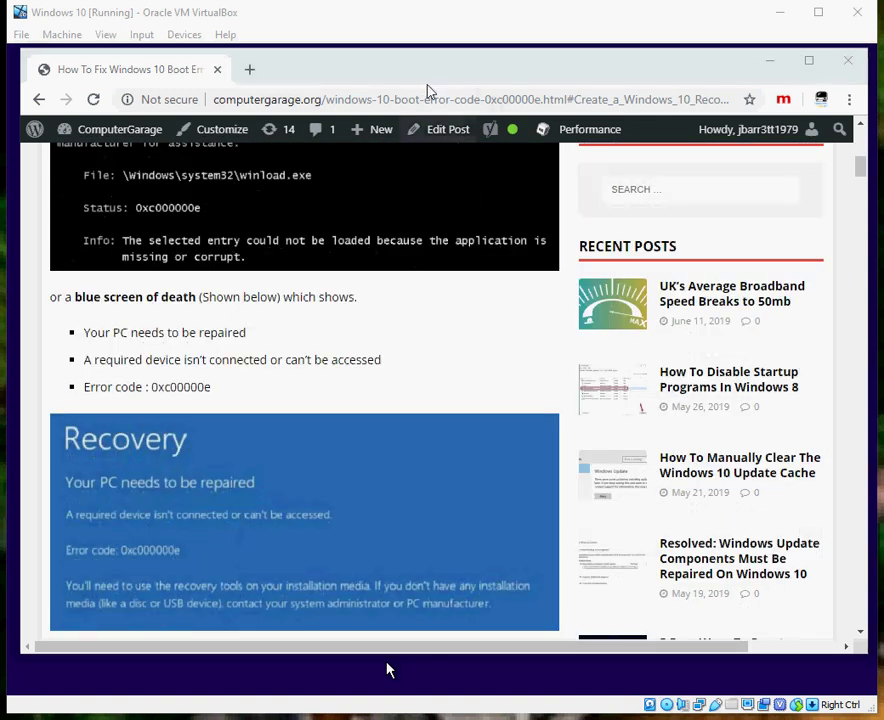
pyautogui.scroll(-6, 430, 300)
pyautogui.scroll(3, 435, 296)
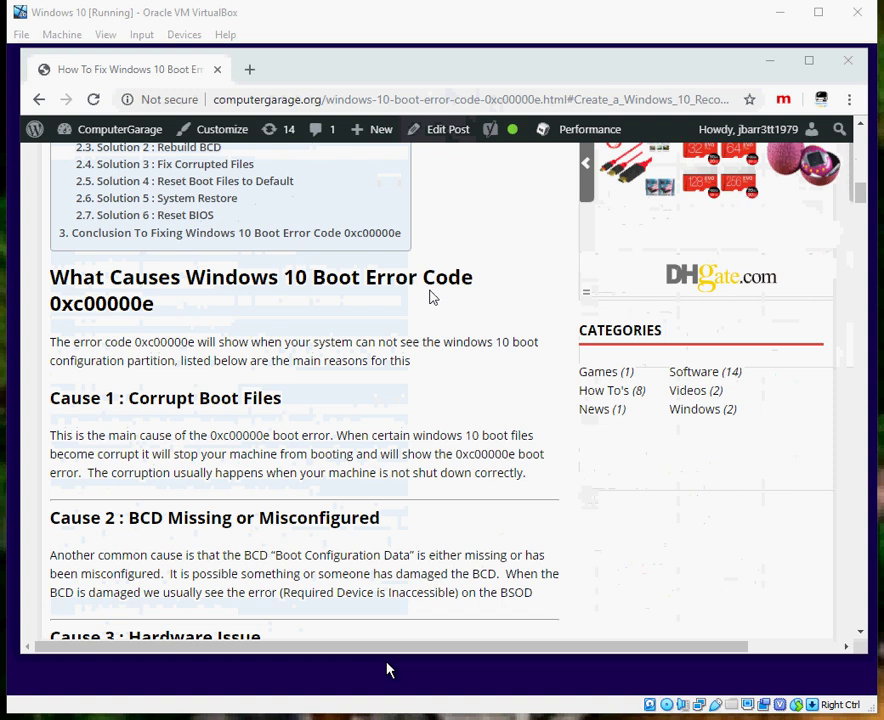
pyautogui.scroll(-3, 432, 297)
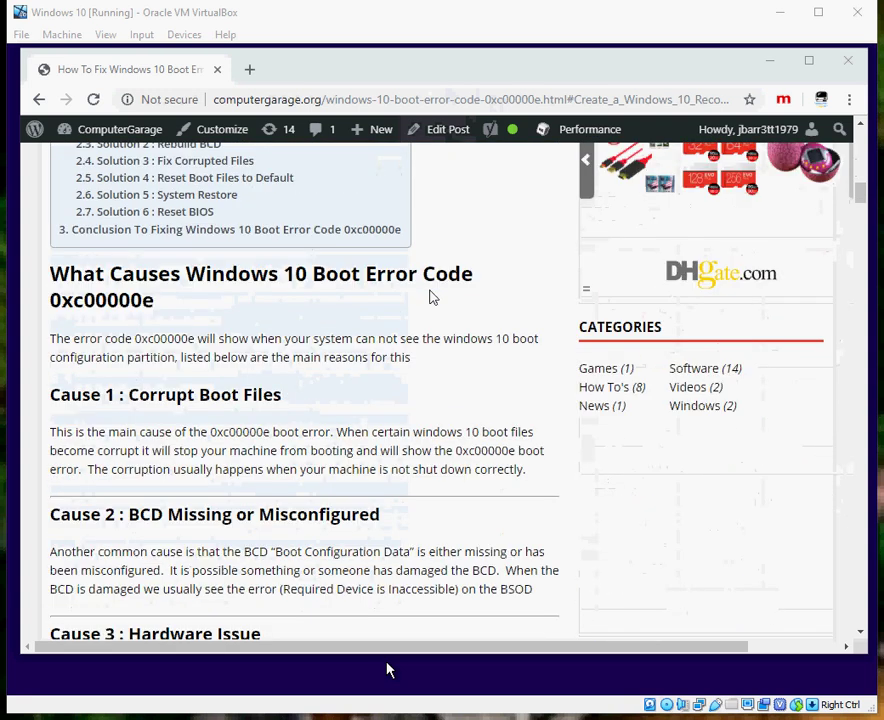
pyautogui.scroll(2, 432, 297)
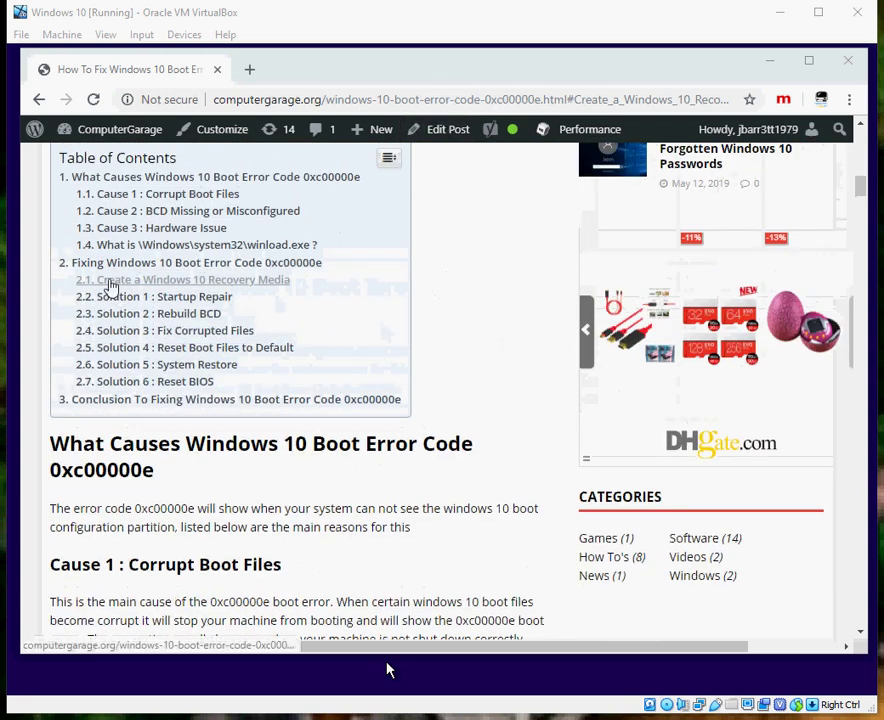
# - Go to the article's "Create a Windows 10 Recovery Media" section and read through the instructions for making a recovery USB drive
pyautogui.click(110, 284)
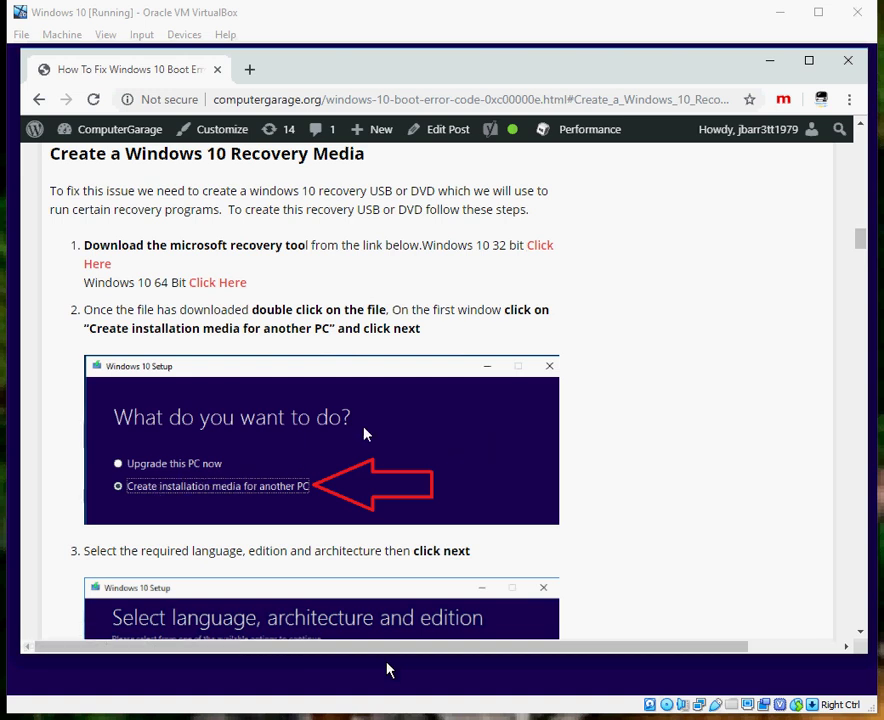
pyautogui.scroll(-2, 240, 490)
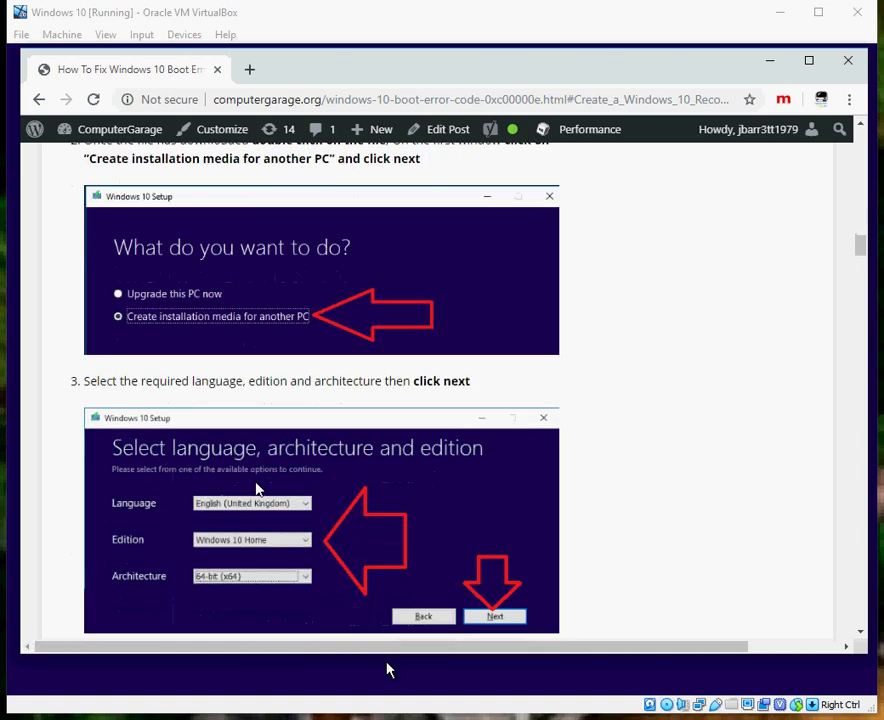
pyautogui.scroll(-2, 258, 489)
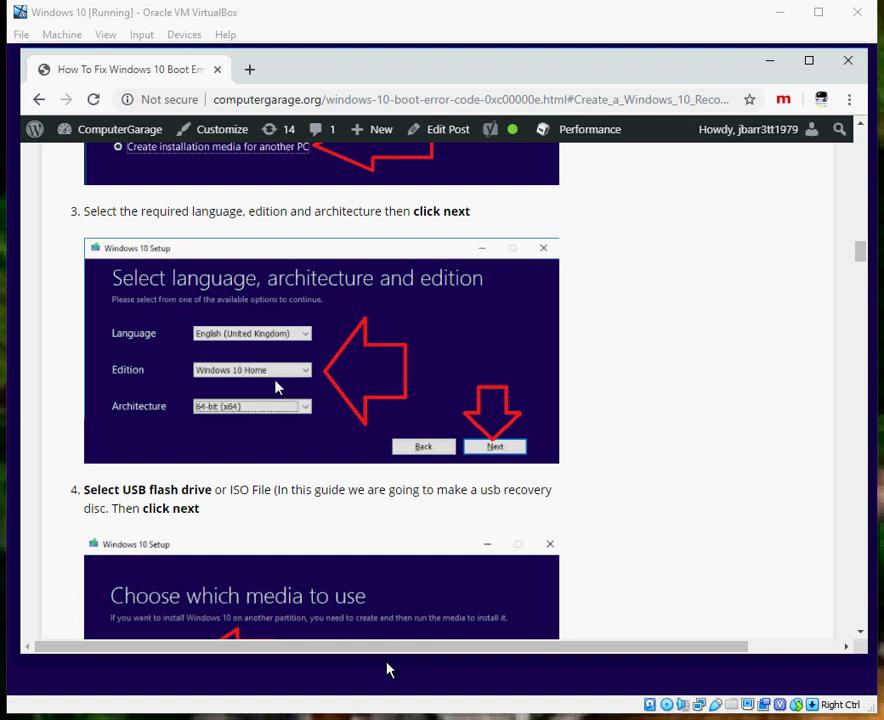
pyautogui.scroll(-2, 277, 388)
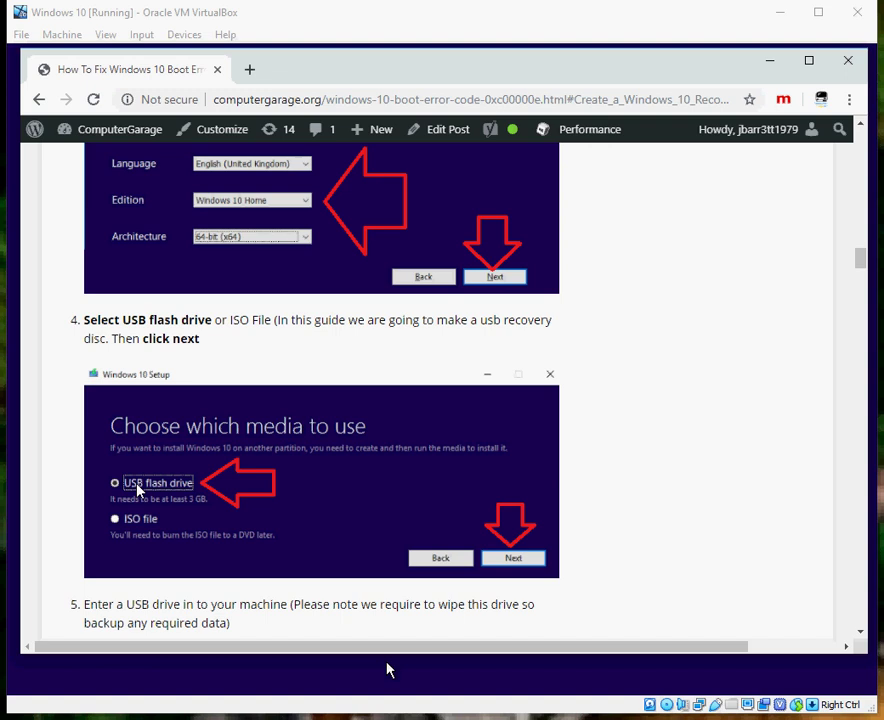
pyautogui.scroll(-2, 274, 434)
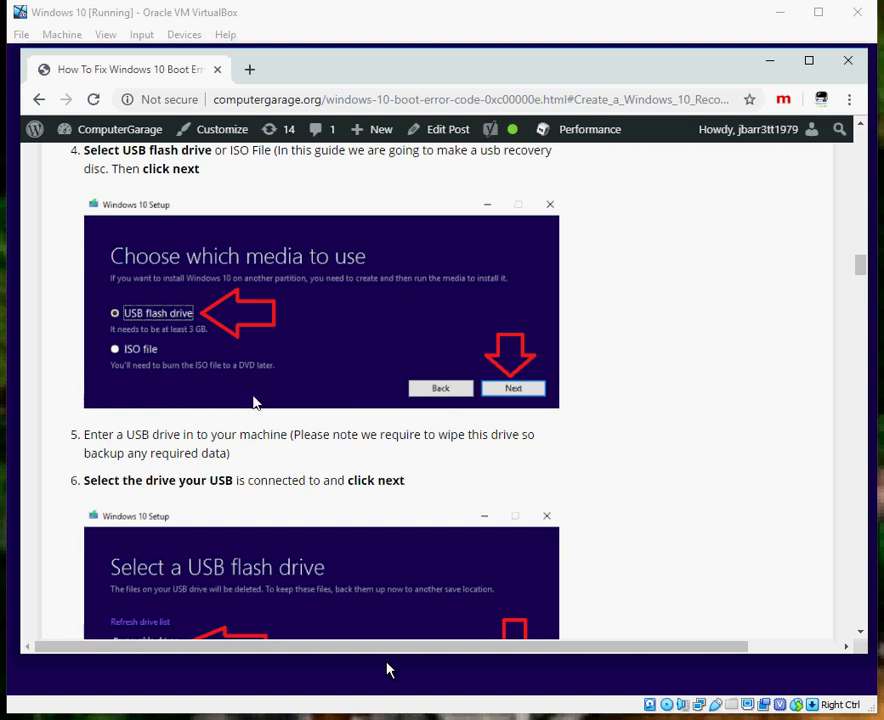
pyautogui.scroll(-3, 374, 450)
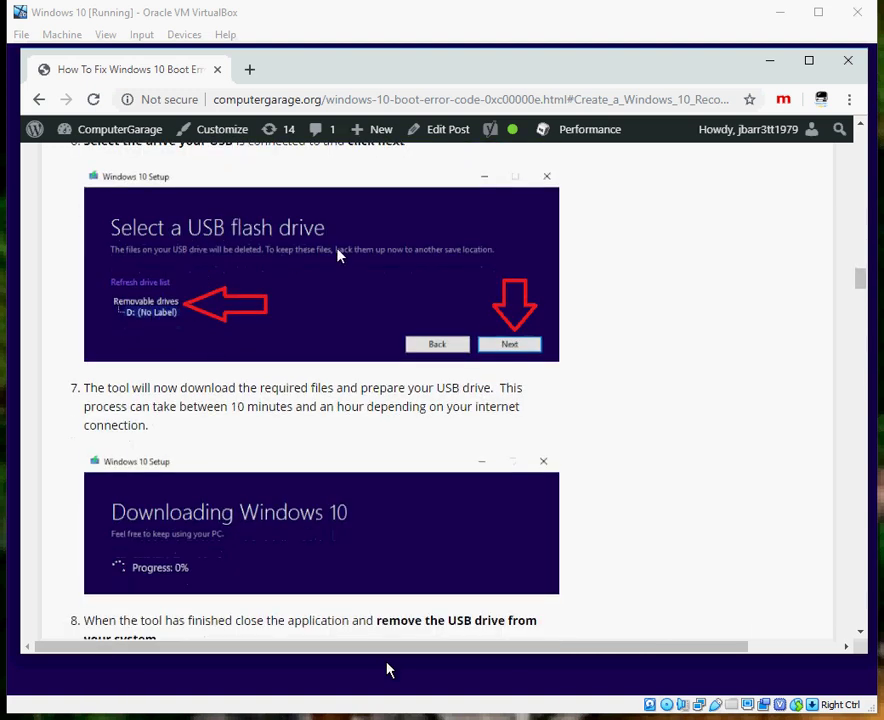
pyautogui.scroll(2, 325, 266)
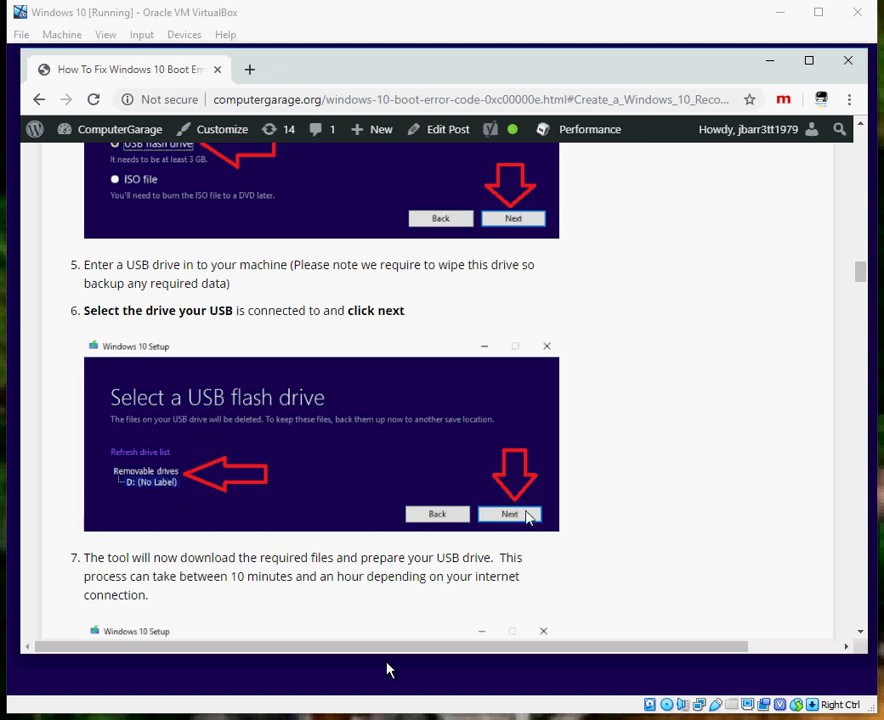
pyautogui.scroll(-3, 530, 515)
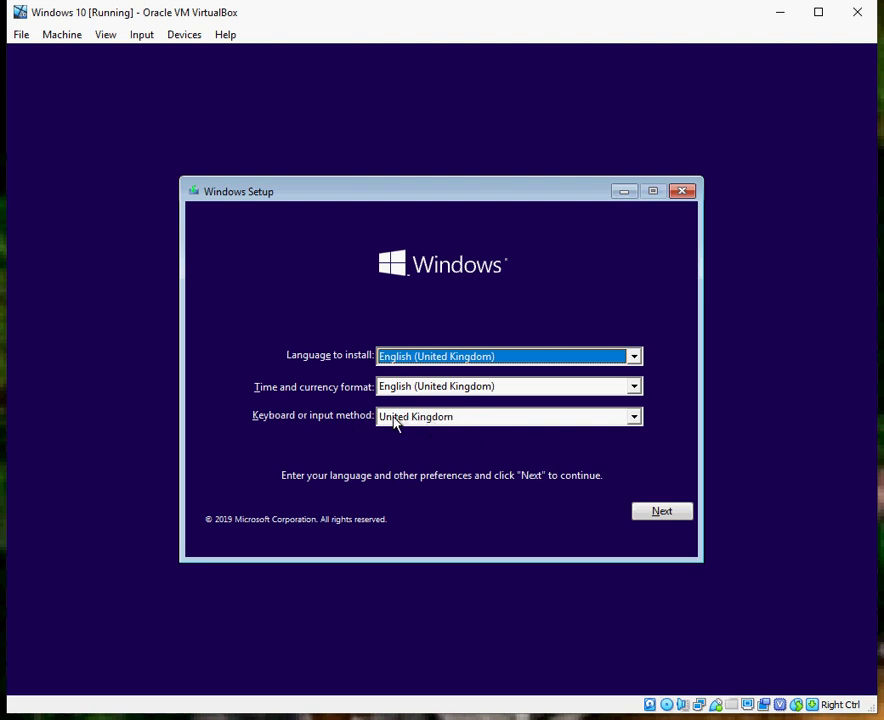
# - Accept the United Kingdom language settings in Windows Setup, choose to repair the computer, and open Command Prompt from the troubleshooting options
pyautogui.click(674, 514)
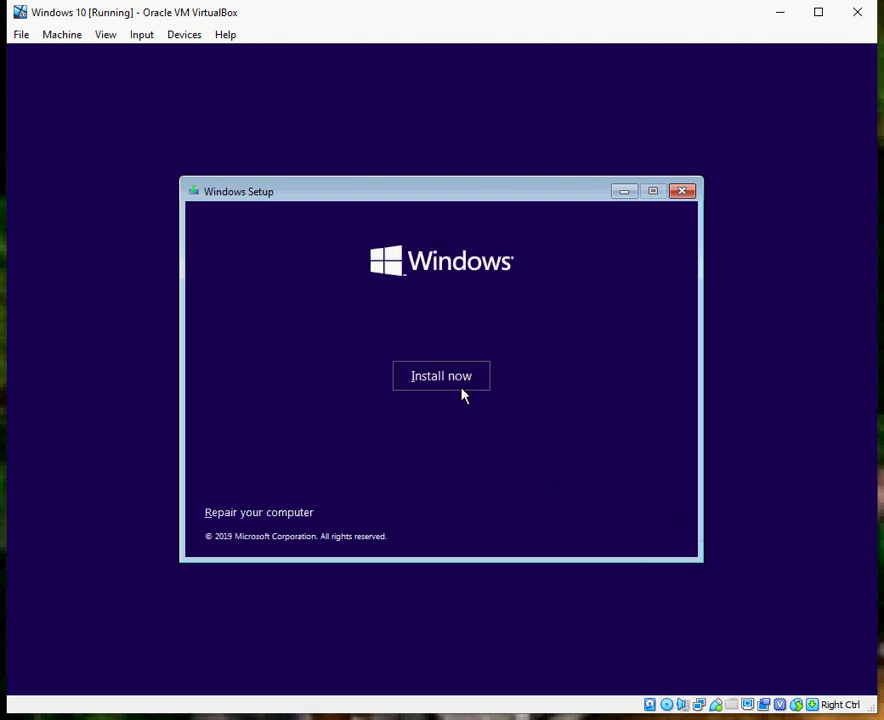
pyautogui.click(283, 516)
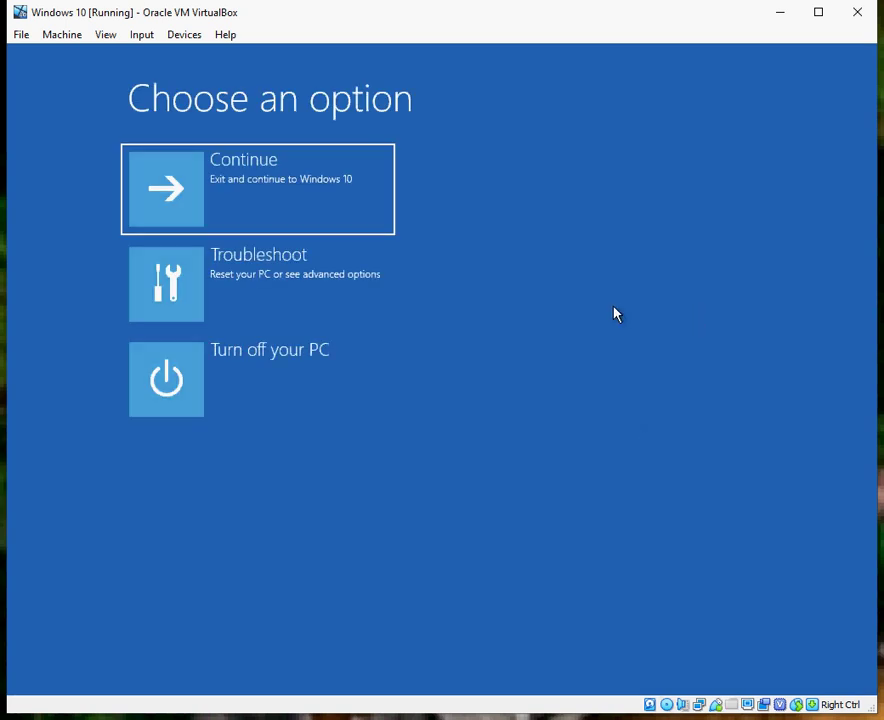
pyautogui.click(240, 278)
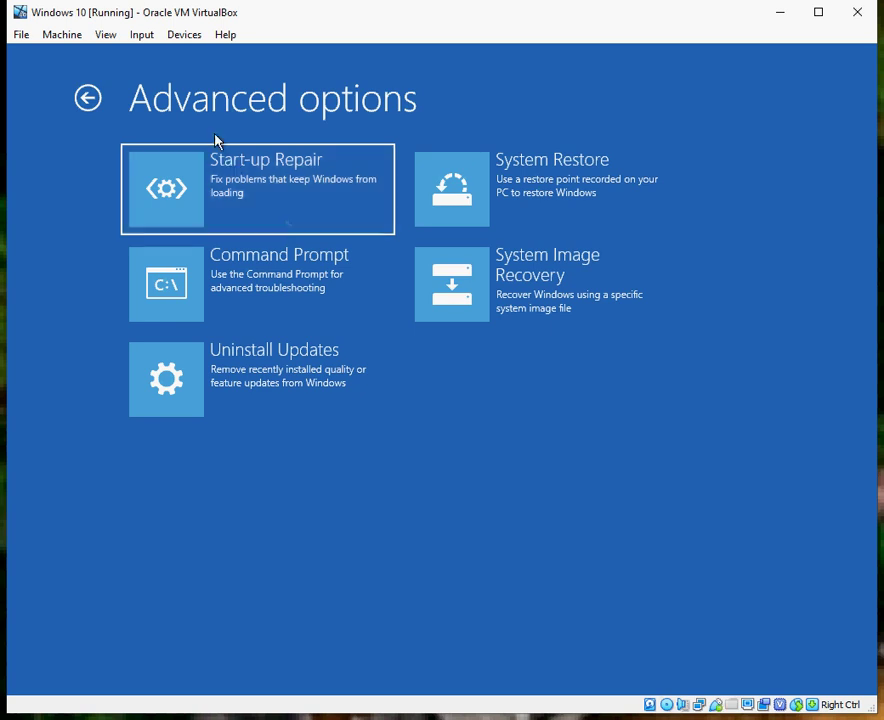
pyautogui.click(272, 285)
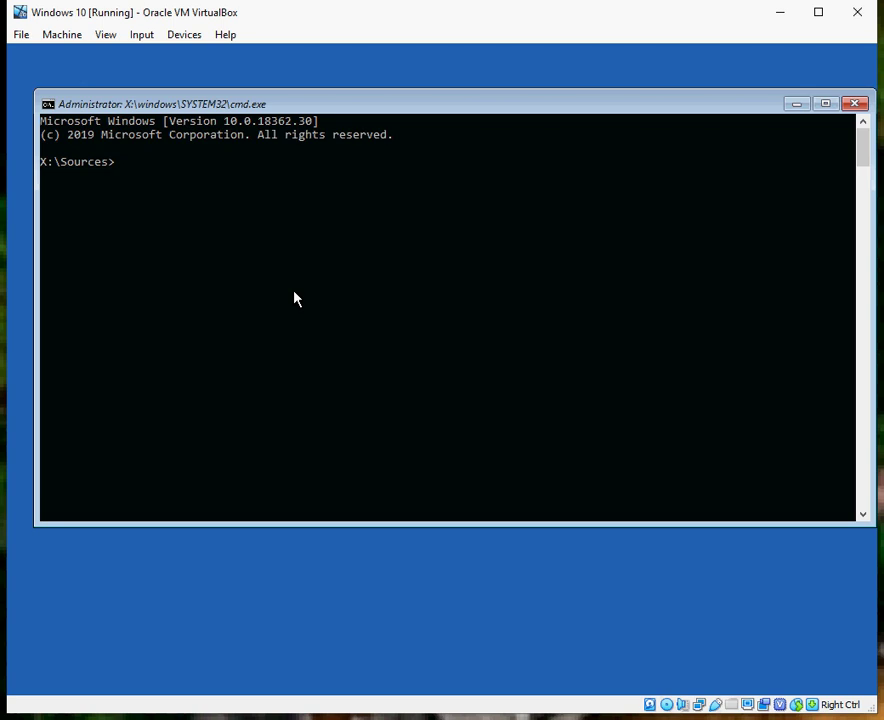
# - Enter the disk check command "chkdsk C: /r /f" at the prompt, and clear the line without running it
pyautogui.write('chkdsk C: /r /f')
pyautogui.press('BackSpace')
pyautogui.press('BackSpace')
pyautogui.press('BackSpace')
pyautogui.press('BackSpace')
pyautogui.press('BackSpace')
pyautogui.press('BackSpace')
pyautogui.press('BackSpace')
pyautogui.press('BackSpace')
pyautogui.press('BackSpace')
pyautogui.press('BackSpace')
pyautogui.press('BackSpace')
pyautogui.press('BackSpace')
pyautogui.press('BackSpace')
pyautogui.press('BackSpace')
pyautogui.press('BackSpace')
# - Close the command prompt with the exit command and open Uninstall Updates in the advanced troubleshooting options
pyautogui.write('exit')
pyautogui.press('Return')
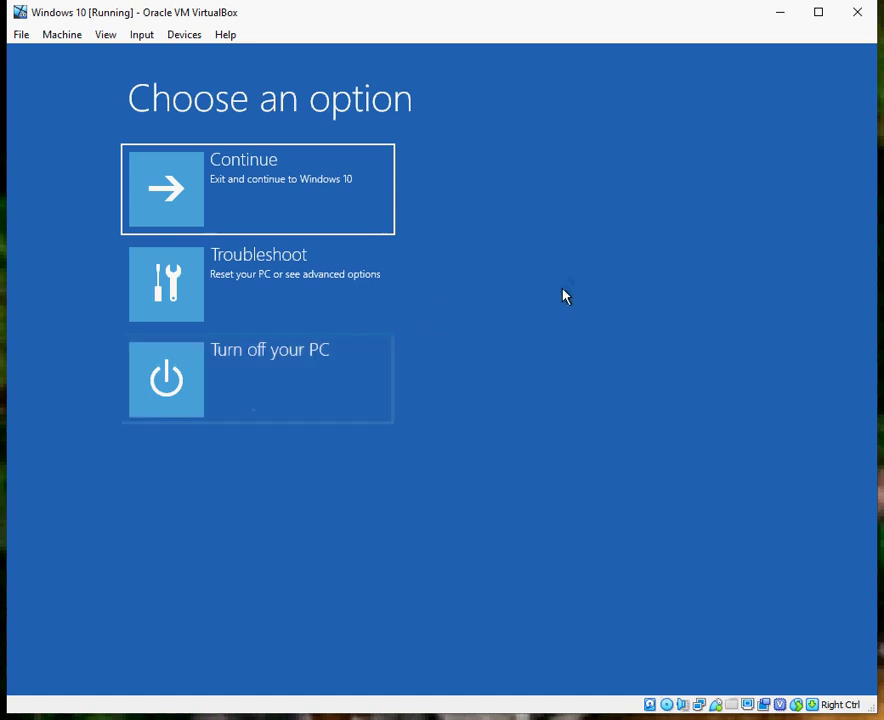
pyautogui.click(327, 268)
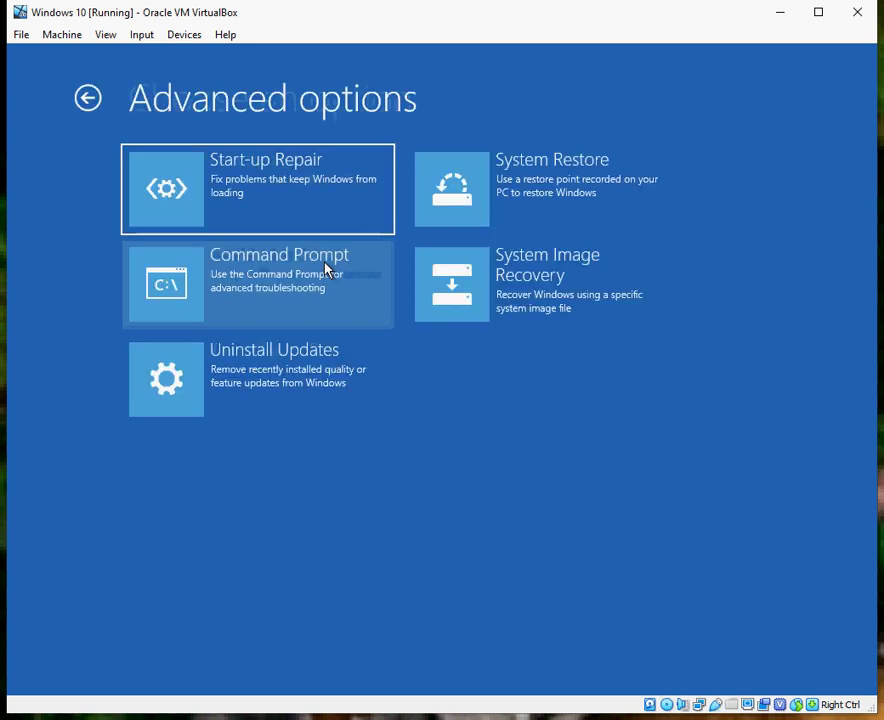
pyautogui.click(284, 389)
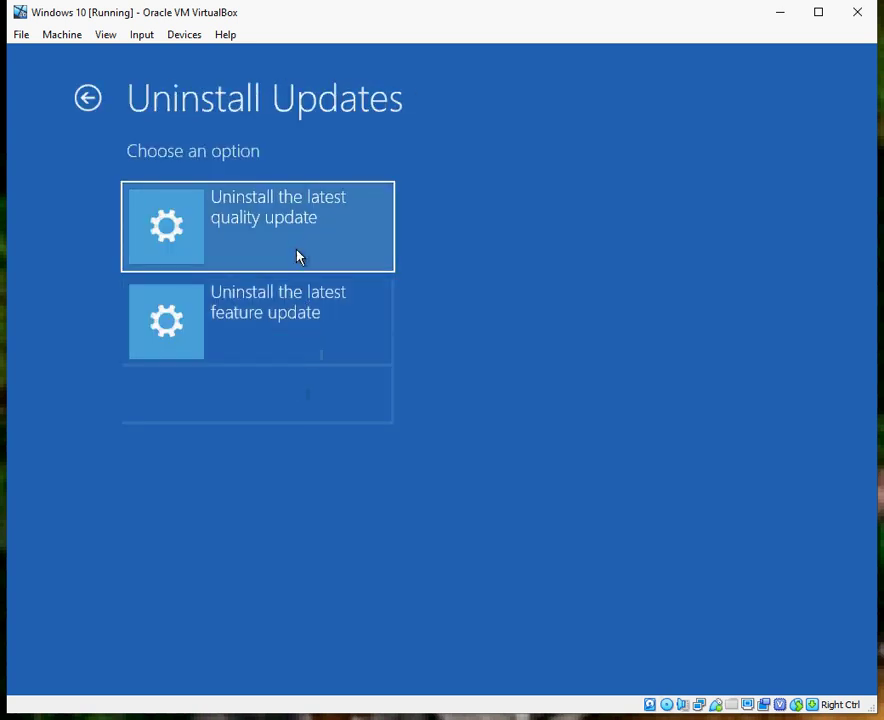